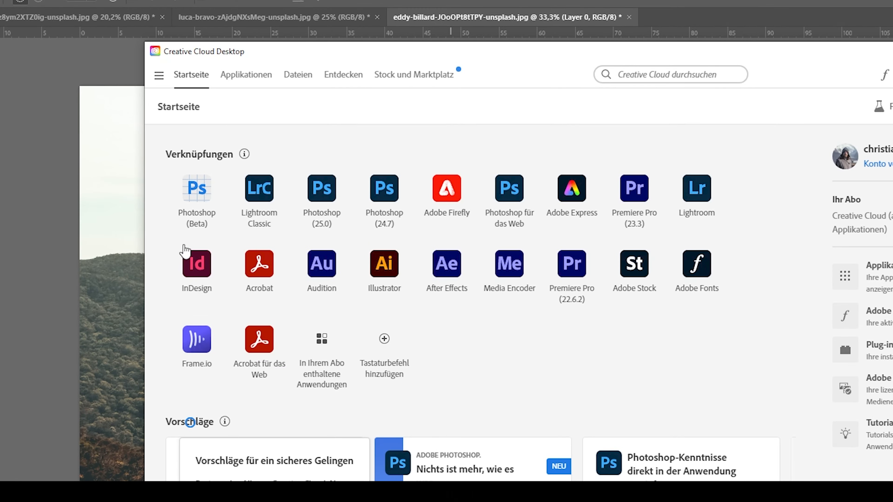
{"action": "left_click", "coordinate": [159, 76]}
{"action": "mouse_move", "coordinate": [194, 146]}
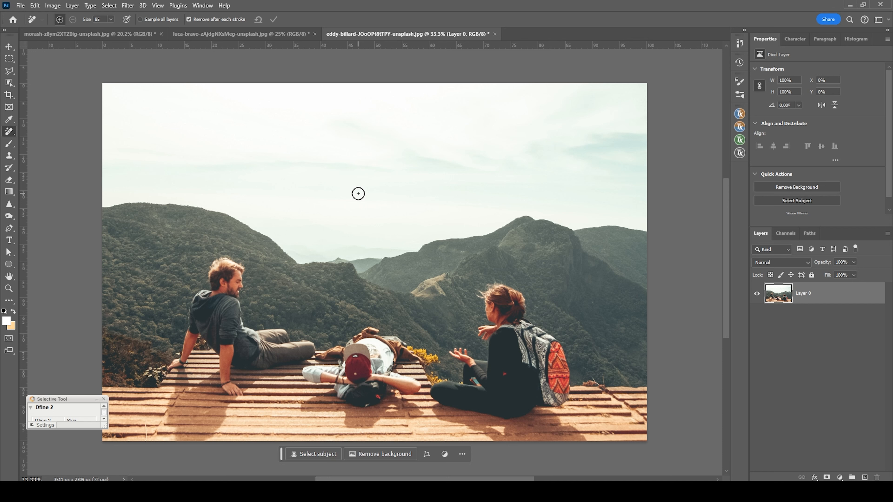
Remove the seated woman with the backpack using the Remove tool, clean up the leftovers, and compare Layer 0 with the original.
{"action": "key", "text": "v"}
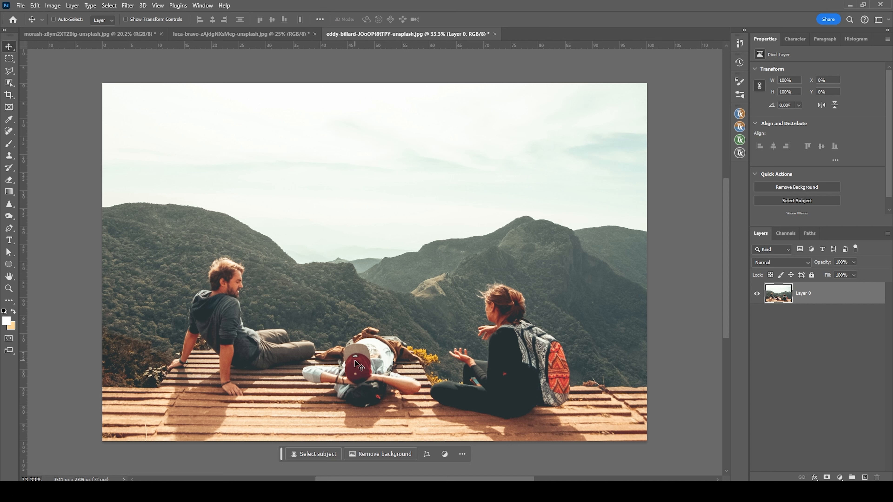
{"action": "left_click", "coordinate": [9, 131]}
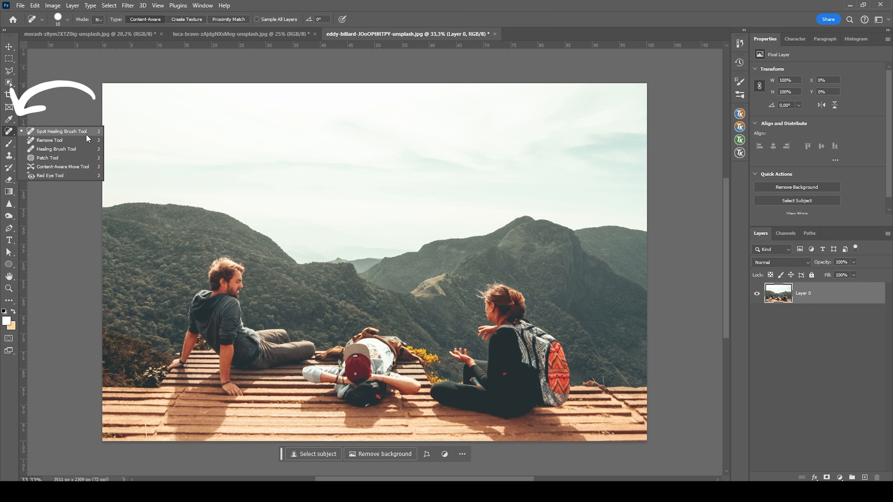
{"action": "left_click", "coordinate": [49, 140]}
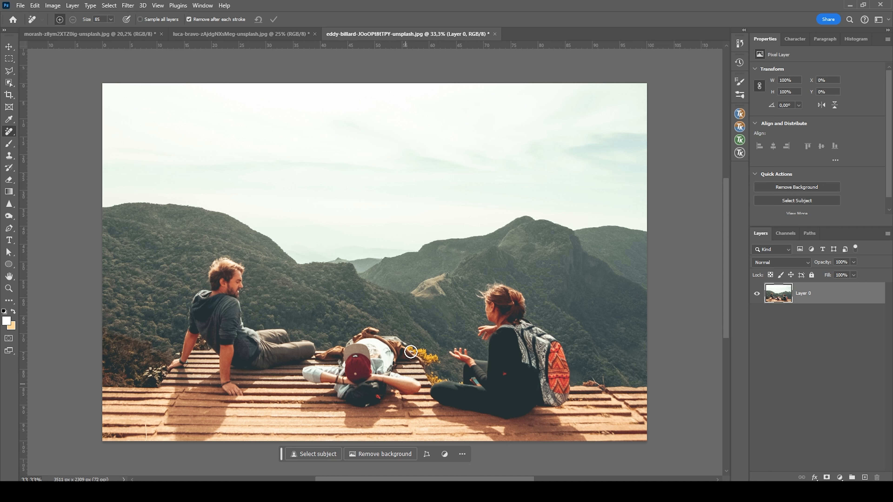
{"action": "mouse_move", "coordinate": [450, 386]}
{"action": "left_mouse_down"}
{"action": "mouse_move", "coordinate": [500, 409]}
{"action": "mouse_move", "coordinate": [536, 400]}
{"action": "mouse_move", "coordinate": [500, 417]}
{"action": "mouse_move", "coordinate": [499, 340]}
{"action": "mouse_move", "coordinate": [503, 398]}
{"action": "mouse_move", "coordinate": [538, 368]}
{"action": "mouse_move", "coordinate": [433, 412]}
{"action": "mouse_move", "coordinate": [466, 423]}
{"action": "mouse_move", "coordinate": [463, 412]}
{"action": "mouse_move", "coordinate": [493, 438]}
{"action": "mouse_move", "coordinate": [480, 421]}
{"action": "mouse_move", "coordinate": [505, 429]}
{"action": "mouse_move", "coordinate": [526, 413]}
{"action": "mouse_move", "coordinate": [574, 442]}
{"action": "mouse_move", "coordinate": [538, 435]}
{"action": "left_mouse_up"}
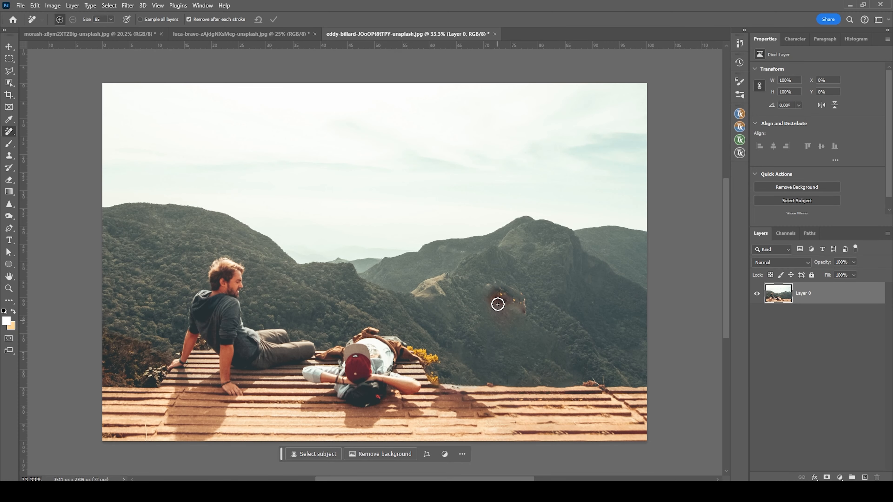
{"action": "mouse_move", "coordinate": [500, 291]}
{"action": "left_mouse_down"}
{"action": "mouse_move", "coordinate": [524, 314]}
{"action": "mouse_move", "coordinate": [502, 290]}
{"action": "mouse_move", "coordinate": [501, 301]}
{"action": "mouse_move", "coordinate": [515, 302]}
{"action": "mouse_move", "coordinate": [494, 297]}
{"action": "mouse_move", "coordinate": [504, 314]}
{"action": "mouse_move", "coordinate": [528, 311]}
{"action": "mouse_move", "coordinate": [491, 290]}
{"action": "left_mouse_up"}
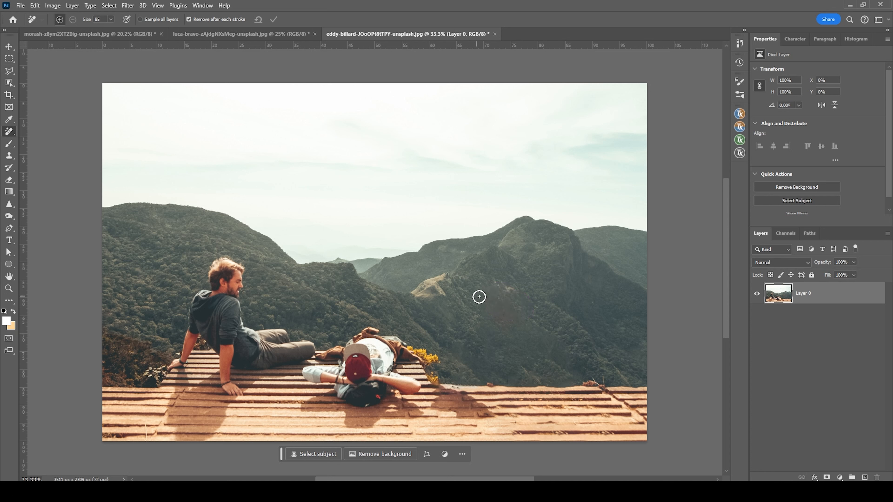
{"action": "mouse_move", "coordinate": [442, 386]}
{"action": "left_mouse_down"}
{"action": "mouse_move", "coordinate": [456, 417]}
{"action": "mouse_move", "coordinate": [490, 415]}
{"action": "mouse_move", "coordinate": [445, 393]}
{"action": "mouse_move", "coordinate": [465, 407]}
{"action": "left_mouse_up"}
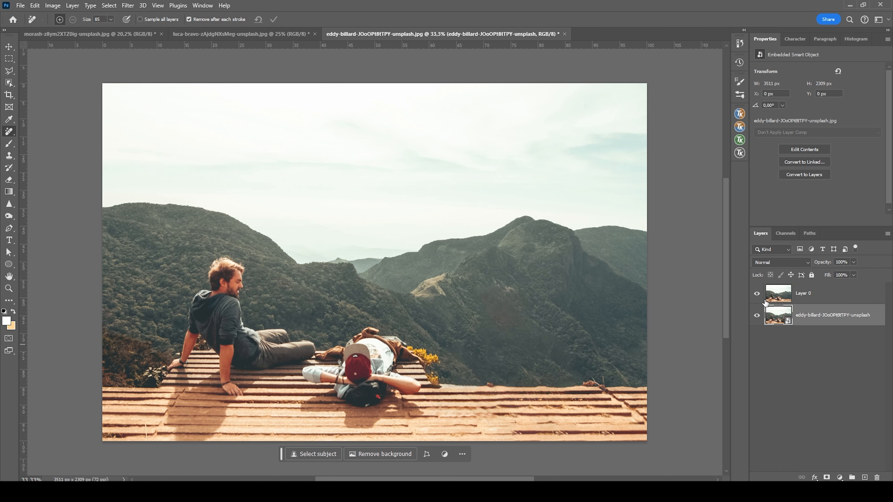
{"action": "left_click", "coordinate": [757, 296]}
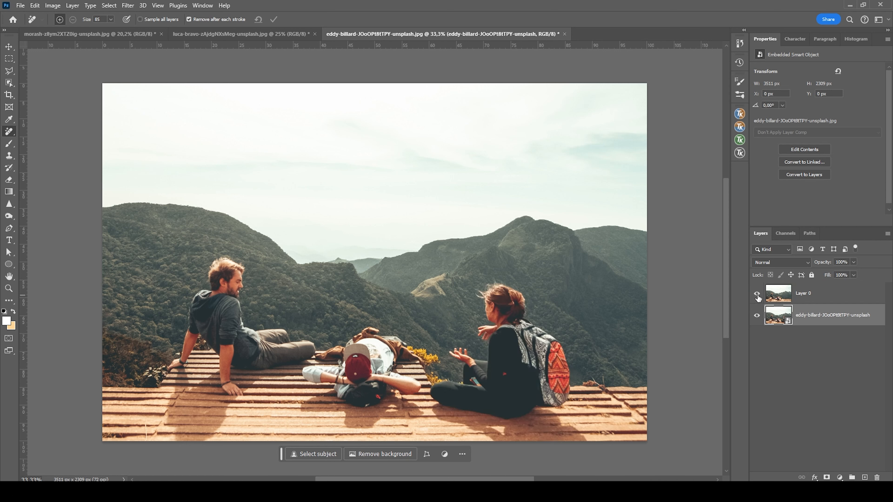
{"action": "left_click", "coordinate": [757, 295]}
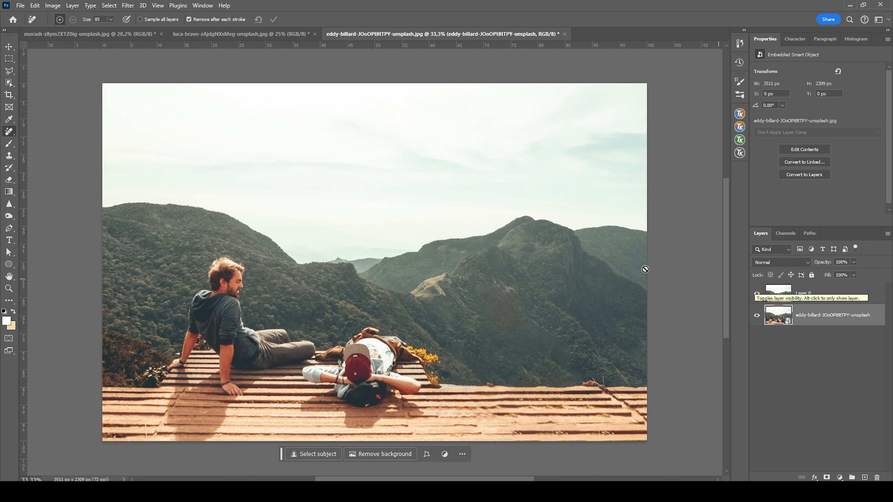
Delete the retouched Layer 0 and duplicate the original photo layer.
{"action": "left_click", "coordinate": [797, 298]}
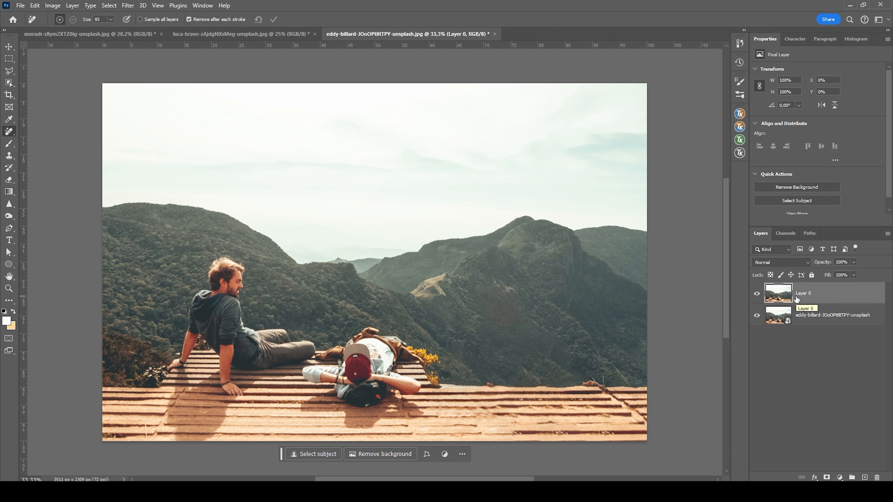
{"action": "key", "text": "Delete"}
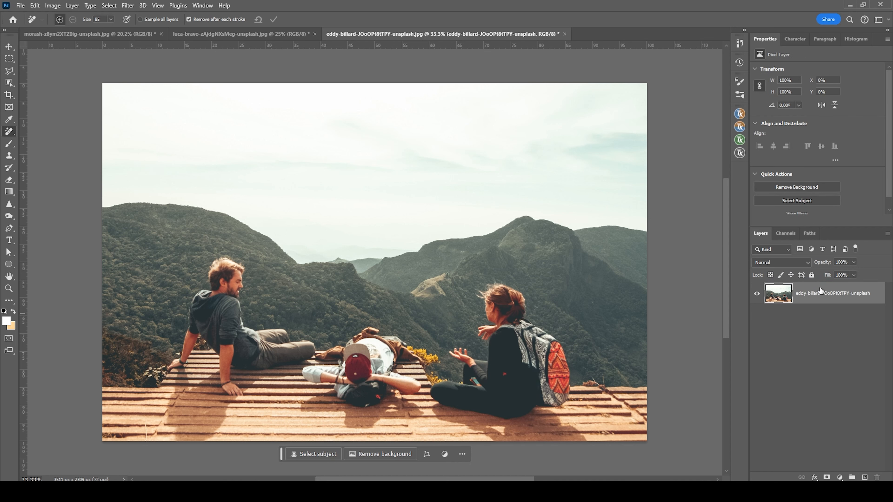
{"action": "key", "text": "ctrl+j"}
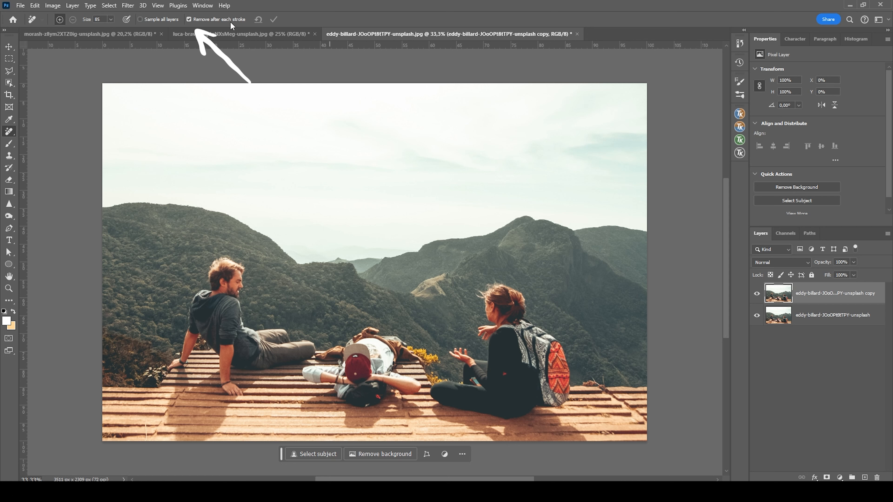
Turn off removal after each stroke, mark both seated people and their shadows with the Remove tool, and apply the removal.
{"action": "left_click", "coordinate": [189, 19]}
{"action": "mouse_move", "coordinate": [482, 320]}
{"action": "left_mouse_down"}
{"action": "mouse_move", "coordinate": [492, 338]}
{"action": "mouse_move", "coordinate": [490, 305]}
{"action": "mouse_move", "coordinate": [480, 297]}
{"action": "mouse_move", "coordinate": [495, 284]}
{"action": "mouse_move", "coordinate": [500, 298]}
{"action": "mouse_move", "coordinate": [516, 317]}
{"action": "left_mouse_up"}
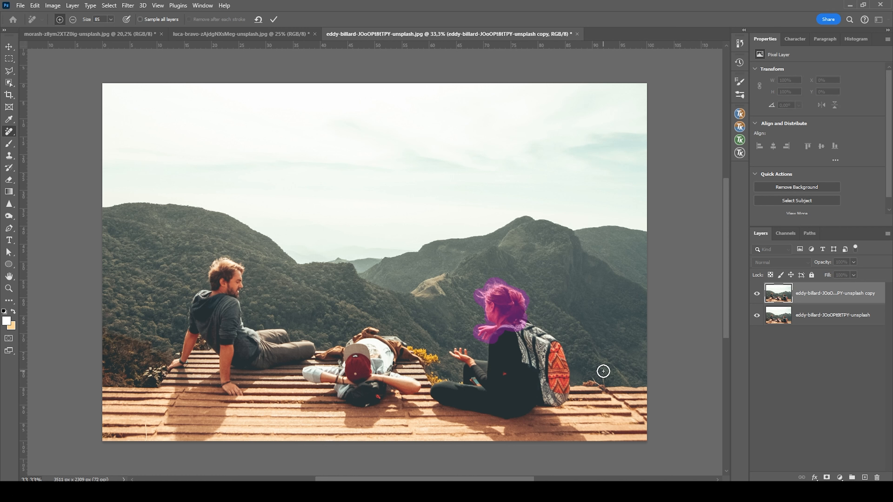
{"action": "mouse_move", "coordinate": [453, 388]}
{"action": "left_mouse_down"}
{"action": "mouse_move", "coordinate": [437, 409]}
{"action": "mouse_move", "coordinate": [478, 428]}
{"action": "mouse_move", "coordinate": [450, 413]}
{"action": "mouse_move", "coordinate": [452, 388]}
{"action": "mouse_move", "coordinate": [469, 390]}
{"action": "mouse_move", "coordinate": [470, 362]}
{"action": "mouse_move", "coordinate": [487, 363]}
{"action": "mouse_move", "coordinate": [484, 380]}
{"action": "mouse_move", "coordinate": [476, 379]}
{"action": "mouse_move", "coordinate": [505, 379]}
{"action": "mouse_move", "coordinate": [458, 408]}
{"action": "mouse_move", "coordinate": [482, 395]}
{"action": "mouse_move", "coordinate": [453, 401]}
{"action": "mouse_move", "coordinate": [482, 409]}
{"action": "mouse_move", "coordinate": [466, 397]}
{"action": "mouse_move", "coordinate": [501, 389]}
{"action": "mouse_move", "coordinate": [487, 399]}
{"action": "mouse_move", "coordinate": [566, 401]}
{"action": "mouse_move", "coordinate": [486, 404]}
{"action": "mouse_move", "coordinate": [542, 394]}
{"action": "left_mouse_up"}
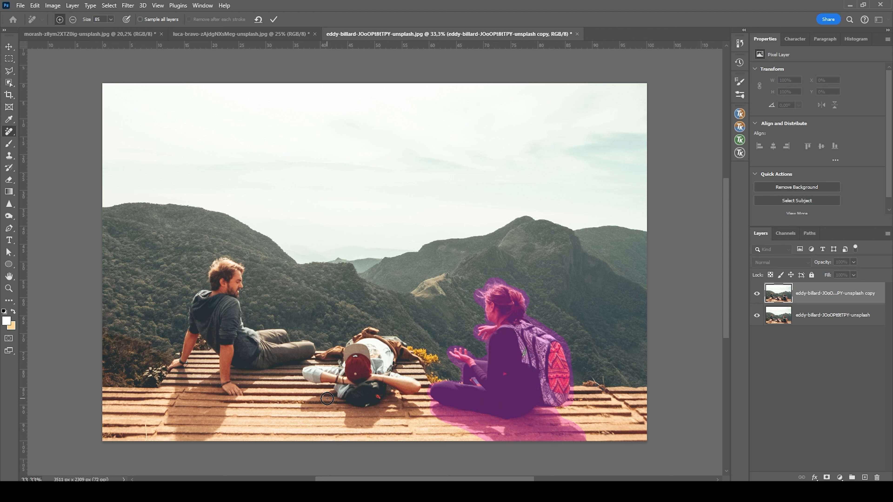
{"action": "mouse_move", "coordinate": [191, 444]}
{"action": "left_mouse_down"}
{"action": "mouse_move", "coordinate": [172, 405]}
{"action": "mouse_move", "coordinate": [177, 366]}
{"action": "mouse_move", "coordinate": [225, 260]}
{"action": "mouse_move", "coordinate": [238, 282]}
{"action": "mouse_move", "coordinate": [229, 282]}
{"action": "mouse_move", "coordinate": [203, 334]}
{"action": "mouse_move", "coordinate": [210, 311]}
{"action": "mouse_move", "coordinate": [235, 309]}
{"action": "mouse_move", "coordinate": [235, 325]}
{"action": "mouse_move", "coordinate": [227, 310]}
{"action": "mouse_move", "coordinate": [190, 390]}
{"action": "mouse_move", "coordinate": [265, 409]}
{"action": "left_mouse_up"}
{"action": "left_click", "coordinate": [226, 269]}
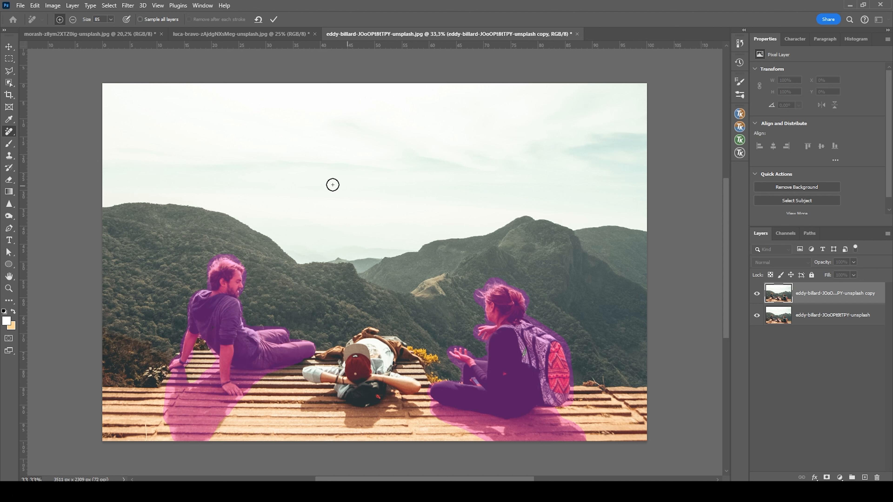
{"action": "left_click", "coordinate": [274, 20]}
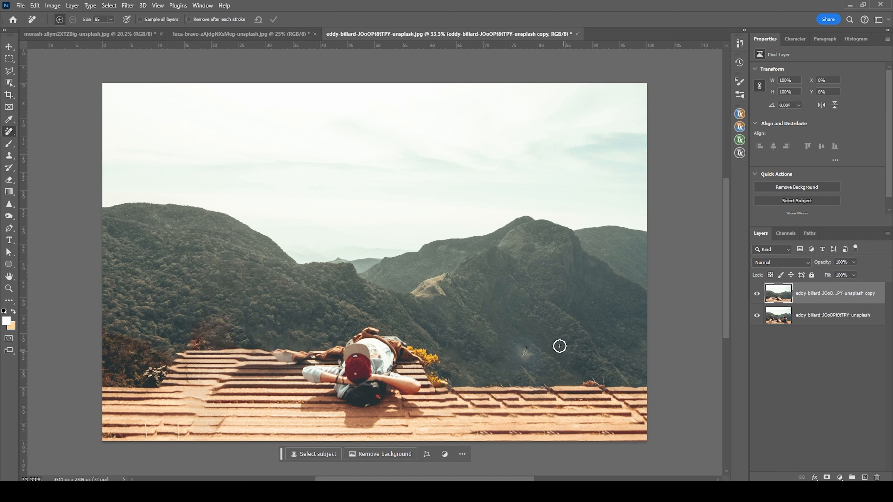
Mark the leftover patches on the hillside and above the roof edge with the Remove tool and apply the removal.
{"action": "left_click_drag", "start_coordinate": [520, 357], "coordinate": [528, 351]}
{"action": "left_click_drag", "start_coordinate": [484, 293], "coordinate": [485, 304]}
{"action": "mouse_move", "coordinate": [178, 346]}
{"action": "left_mouse_down"}
{"action": "mouse_move", "coordinate": [224, 344]}
{"action": "mouse_move", "coordinate": [233, 327]}
{"action": "mouse_move", "coordinate": [220, 336]}
{"action": "mouse_move", "coordinate": [242, 342]}
{"action": "mouse_move", "coordinate": [227, 323]}
{"action": "left_mouse_up"}
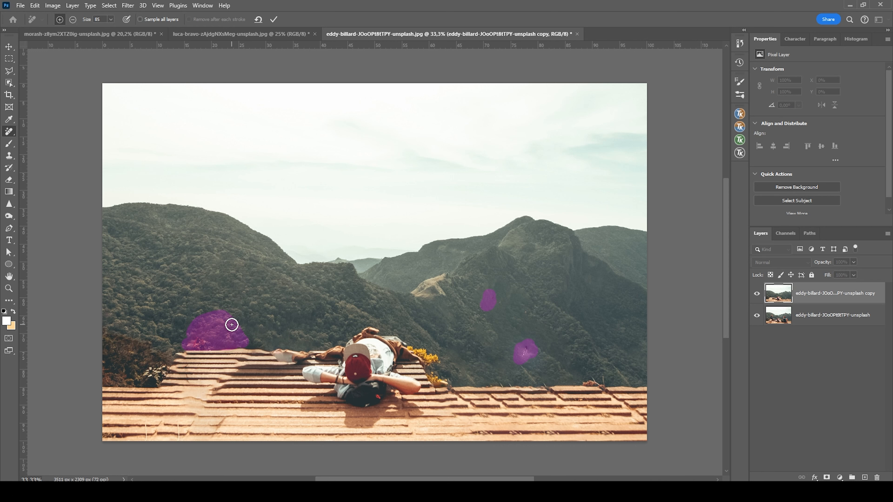
{"action": "left_click", "coordinate": [275, 20]}
Compare the retouched photo with the original by toggling the visibility of the copied layer.
{"action": "left_click", "coordinate": [758, 294]}
{"action": "left_click", "coordinate": [758, 294]}
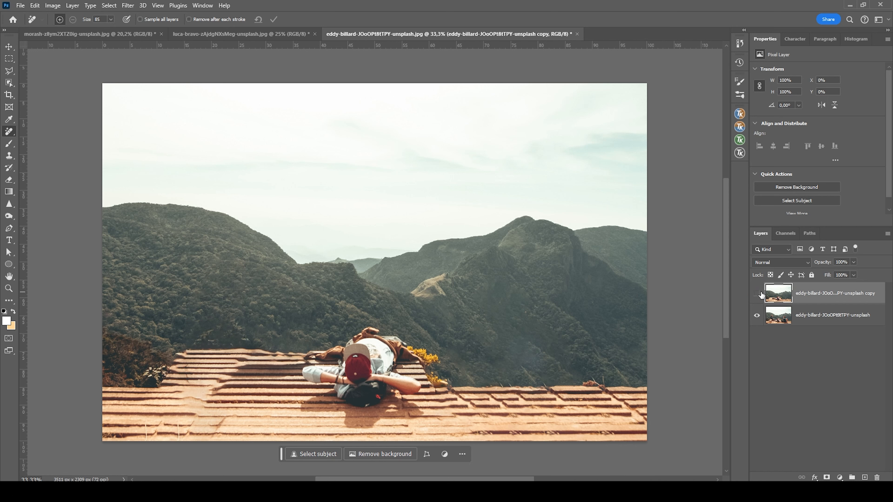
{"action": "left_click", "coordinate": [759, 294]}
{"action": "left_click", "coordinate": [758, 295]}
{"action": "left_click", "coordinate": [758, 294]}
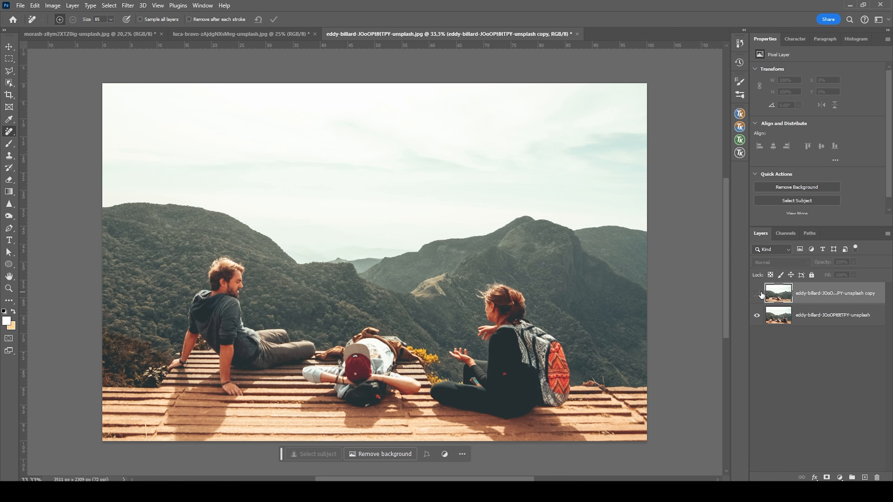
{"action": "left_click", "coordinate": [758, 294]}
{"action": "left_click", "coordinate": [759, 294]}
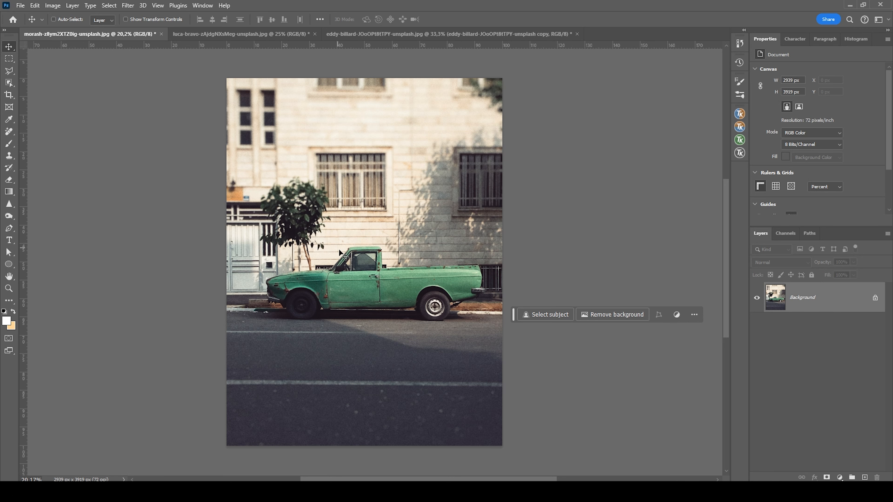
Outline the green pickup truck and its shadow on the road with a closed Polygonal Lasso selection.
{"action": "scroll", "coordinate": [360, 267], "scroll_direction": "up", "scroll_amount": 2}
{"action": "scroll", "coordinate": [452, 286], "scroll_direction": "up", "scroll_amount": 6}
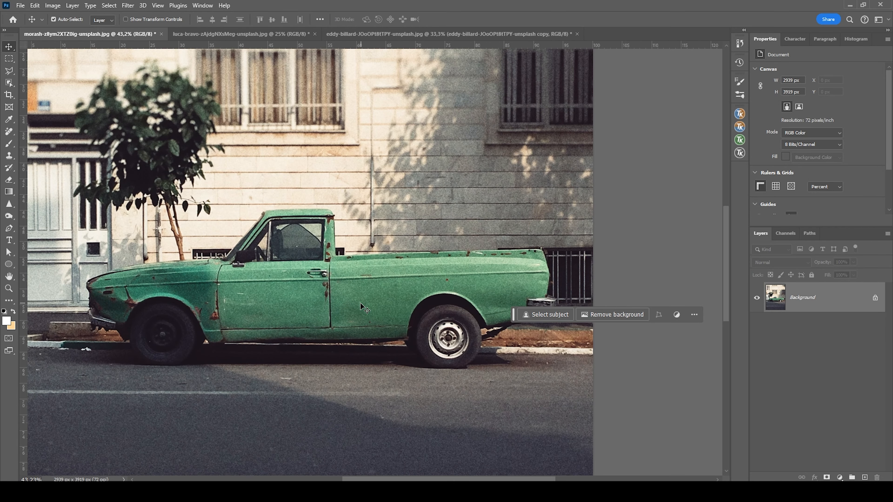
{"action": "scroll", "coordinate": [364, 308], "scroll_direction": "down", "scroll_amount": 2}
{"action": "scroll", "coordinate": [169, 321], "scroll_direction": "down", "scroll_amount": 1}
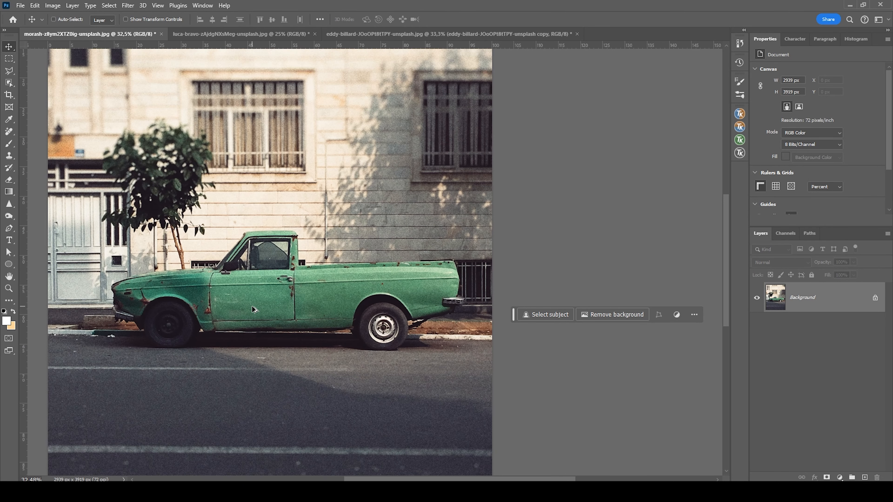
{"action": "scroll", "coordinate": [254, 305], "scroll_direction": "left", "scroll_amount": 1}
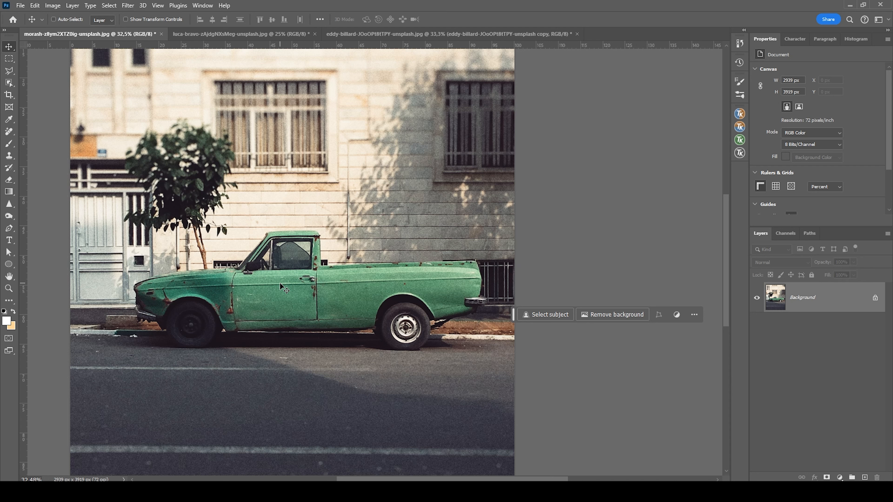
{"action": "left_click", "coordinate": [9, 71]}
{"action": "scroll", "coordinate": [194, 334], "scroll_direction": "up", "scroll_amount": 2}
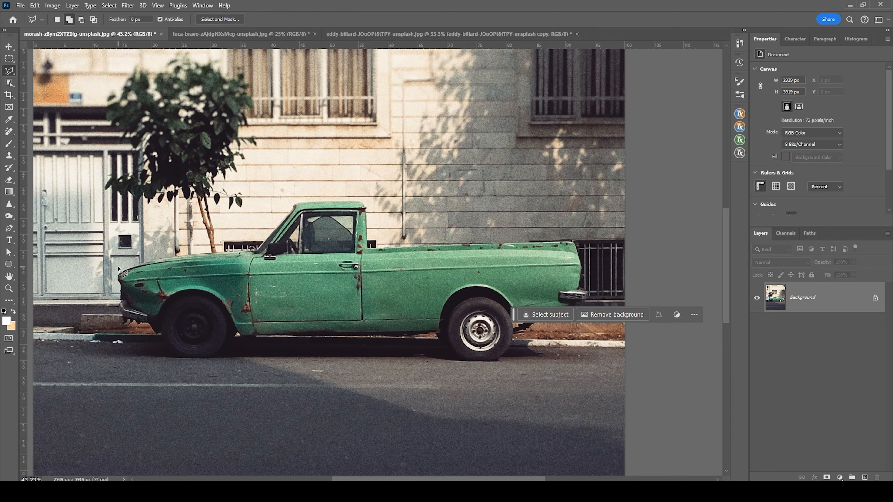
{"action": "left_click", "coordinate": [129, 262]}
{"action": "left_click", "coordinate": [113, 271]}
{"action": "left_click", "coordinate": [115, 320]}
{"action": "left_click", "coordinate": [151, 332]}
{"action": "left_click", "coordinate": [139, 359]}
{"action": "left_click", "coordinate": [351, 363]}
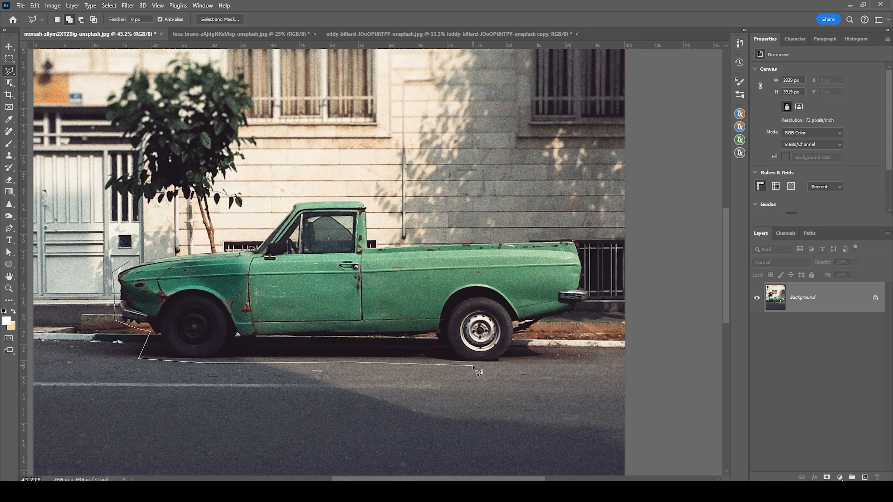
{"action": "left_click", "coordinate": [552, 359]}
{"action": "left_click", "coordinate": [545, 351]}
{"action": "left_click", "coordinate": [524, 335]}
{"action": "left_click", "coordinate": [553, 321]}
{"action": "left_click", "coordinate": [586, 312]}
{"action": "left_click", "coordinate": [130, 260]}
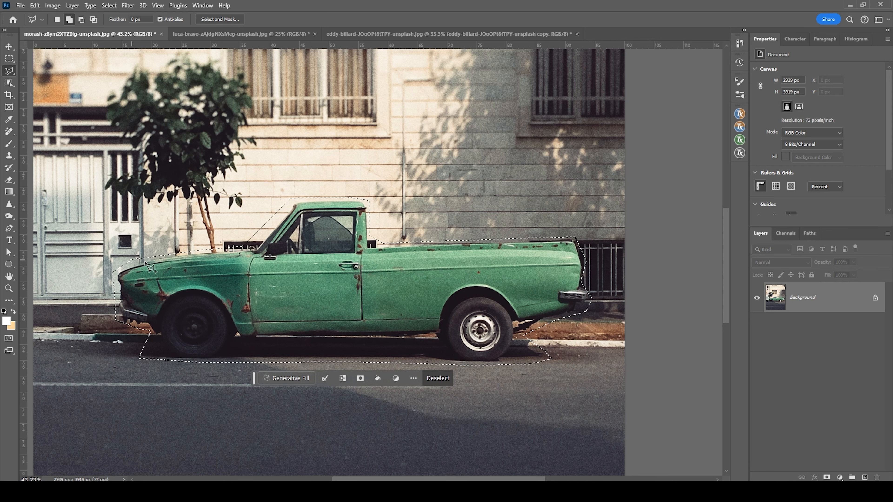
Run Generative Fill on the truck selection with an empty prompt.
{"action": "scroll", "coordinate": [405, 313], "scroll_direction": "down", "scroll_amount": 2}
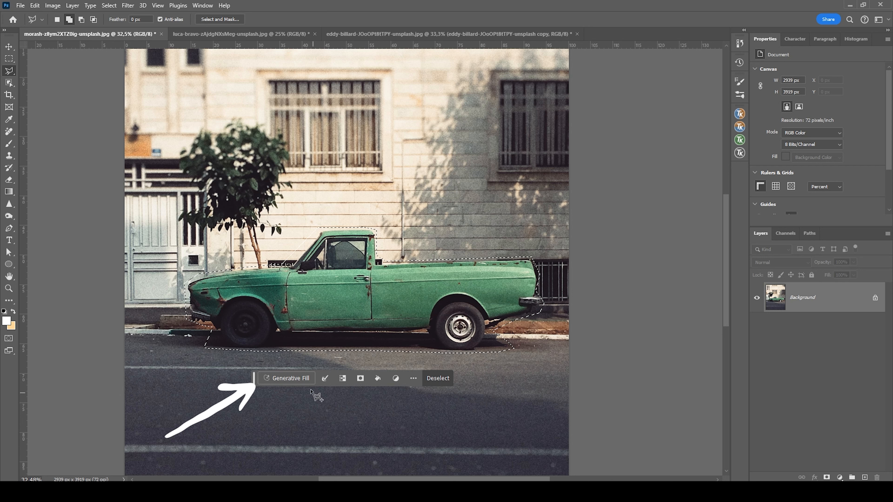
{"action": "left_click", "coordinate": [300, 379]}
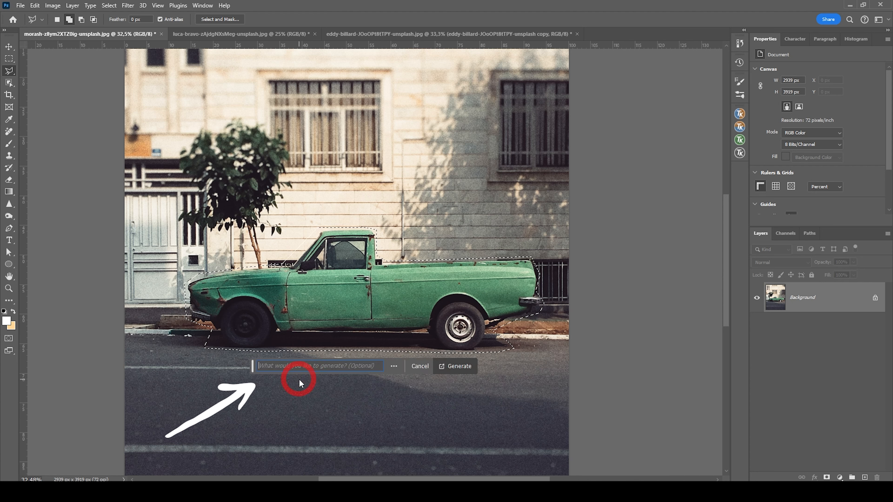
{"action": "left_click", "coordinate": [461, 366]}
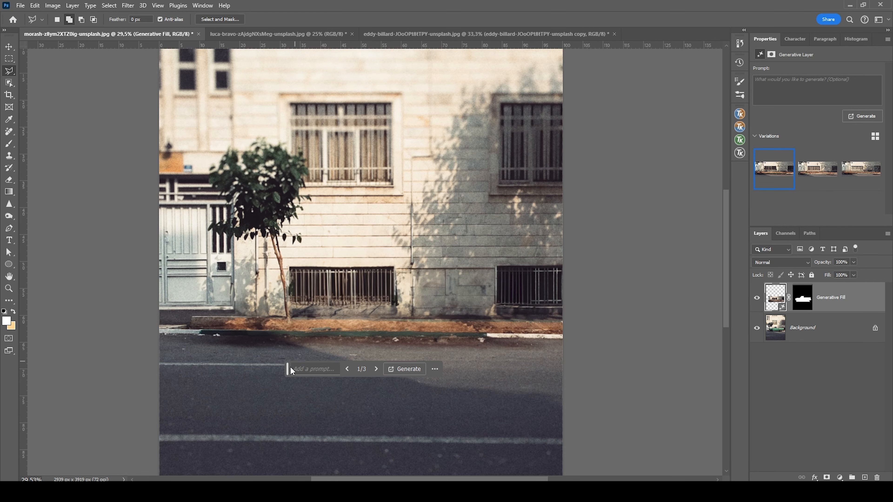
Move the contextual task bar off the image and examine the filled area along the curb and basement windows.
{"action": "left_click_drag", "start_coordinate": [289, 367], "coordinate": [588, 334]}
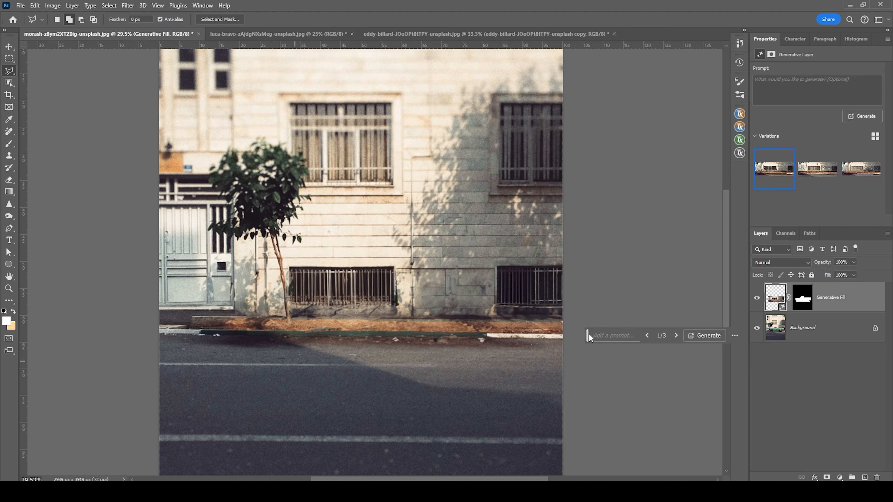
{"action": "scroll", "coordinate": [462, 303], "scroll_direction": "up", "scroll_amount": 4}
{"action": "scroll", "coordinate": [372, 322], "scroll_direction": "right", "scroll_amount": 1}
{"action": "scroll", "coordinate": [372, 322], "scroll_direction": "left", "scroll_amount": 2}
{"action": "scroll", "coordinate": [366, 345], "scroll_direction": "down", "scroll_amount": 2}
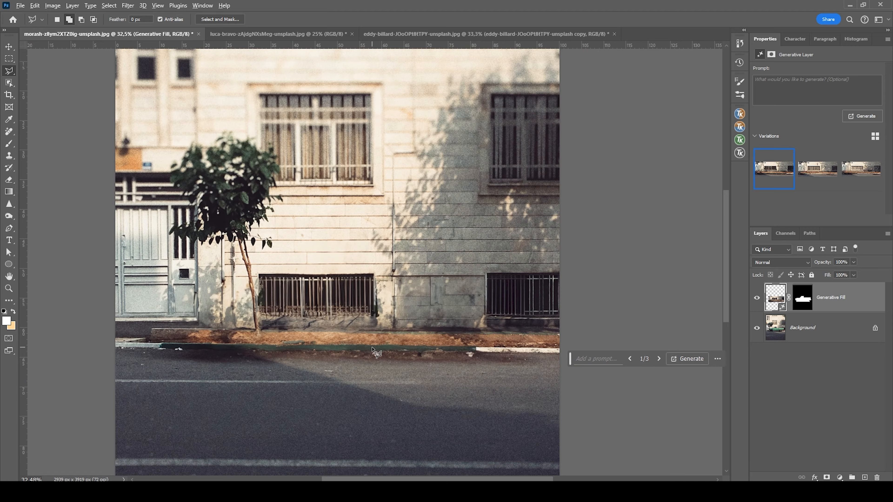
{"action": "scroll", "coordinate": [378, 348], "scroll_direction": "up", "scroll_amount": 2}
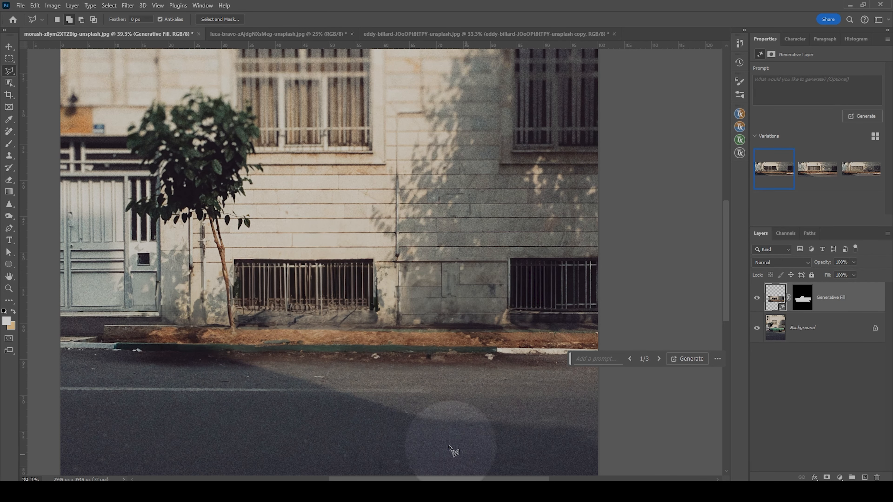
Compare the street with and without the truck by toggling the visibility of the Generative Fill layer.
{"action": "left_click", "coordinate": [757, 298]}
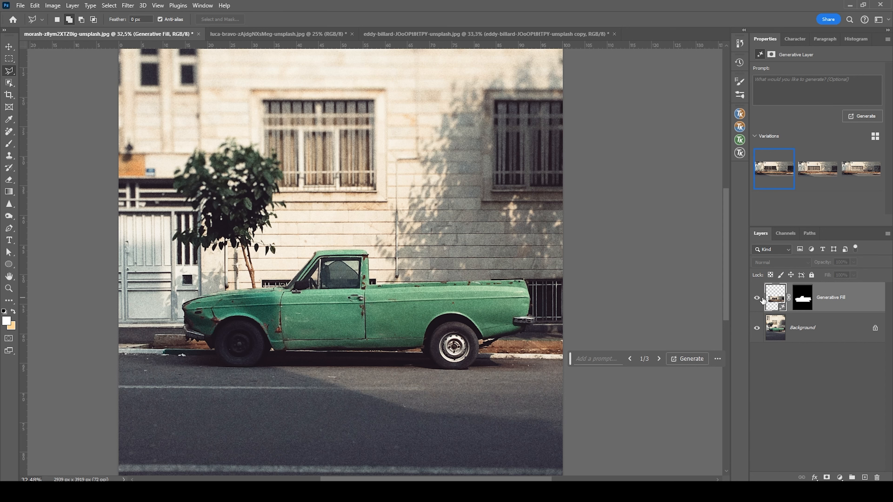
{"action": "left_click", "coordinate": [758, 298]}
{"action": "left_click", "coordinate": [757, 298]}
{"action": "left_click", "coordinate": [761, 298]}
{"action": "left_click", "coordinate": [760, 298]}
{"action": "left_click", "coordinate": [761, 298]}
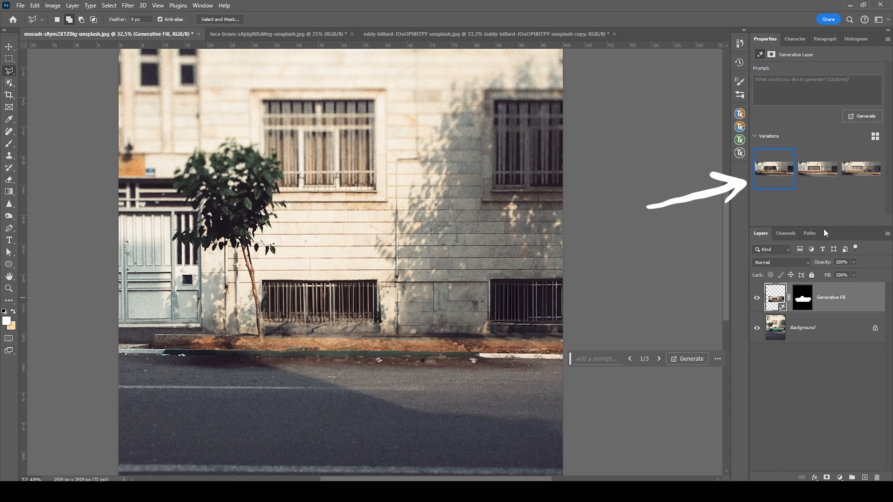
Compare the three Generative Fill variations of the street without the truck and return to the first one.
{"action": "left_click", "coordinate": [810, 171]}
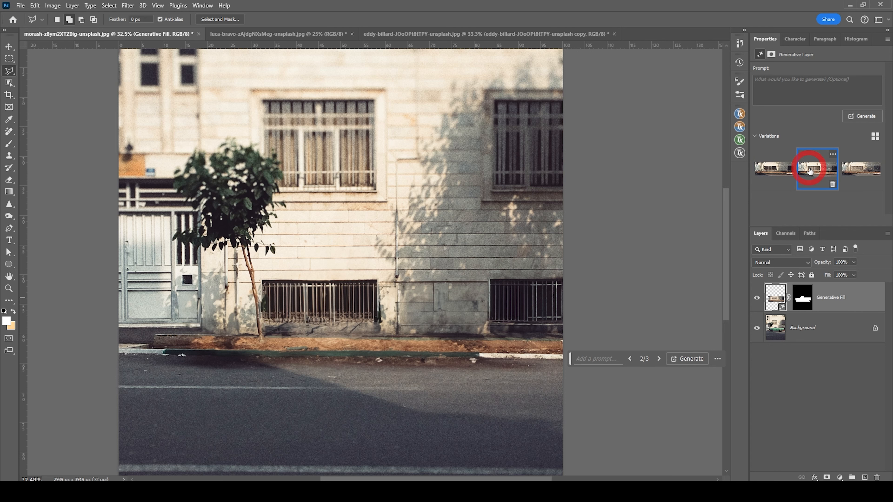
{"action": "left_click", "coordinate": [861, 169]}
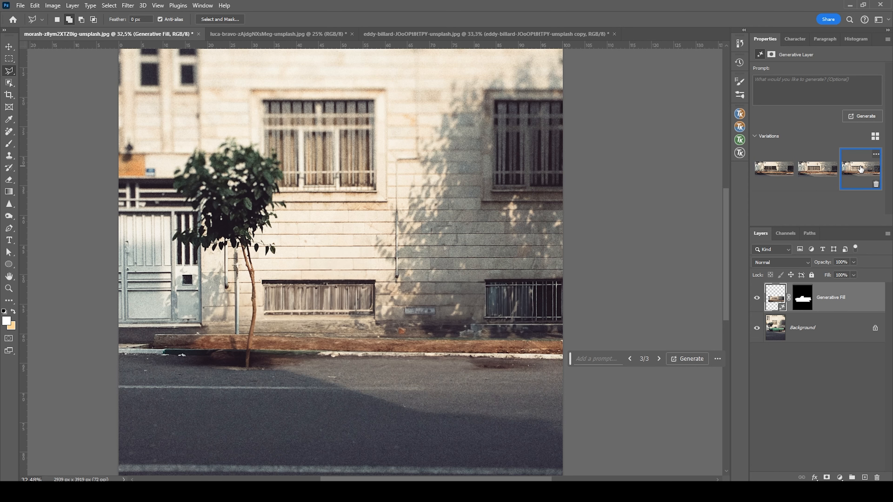
{"action": "left_click", "coordinate": [773, 169]}
In the luca-bravo lake photo, draw a rectangular marquee selection in the open sky above the mountains.
{"action": "left_click", "coordinate": [239, 33]}
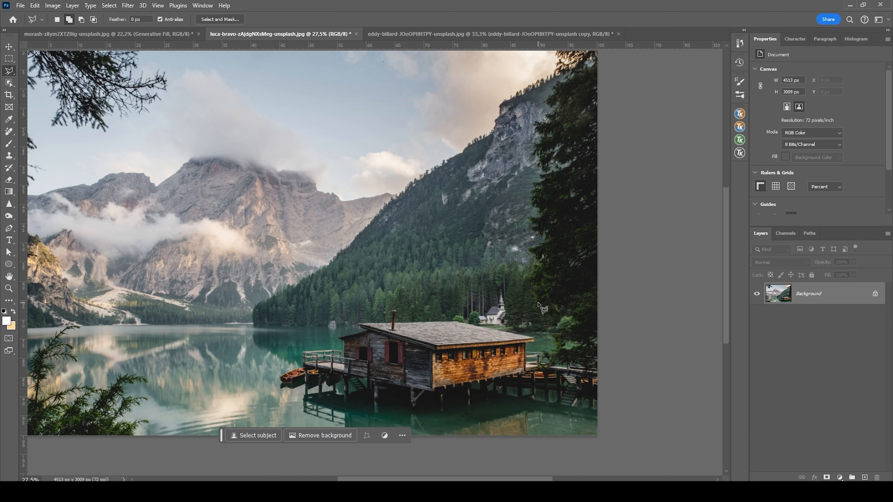
{"action": "left_click", "coordinate": [9, 59]}
{"action": "left_click_drag", "start_coordinate": [287, 87], "coordinate": [396, 163]}
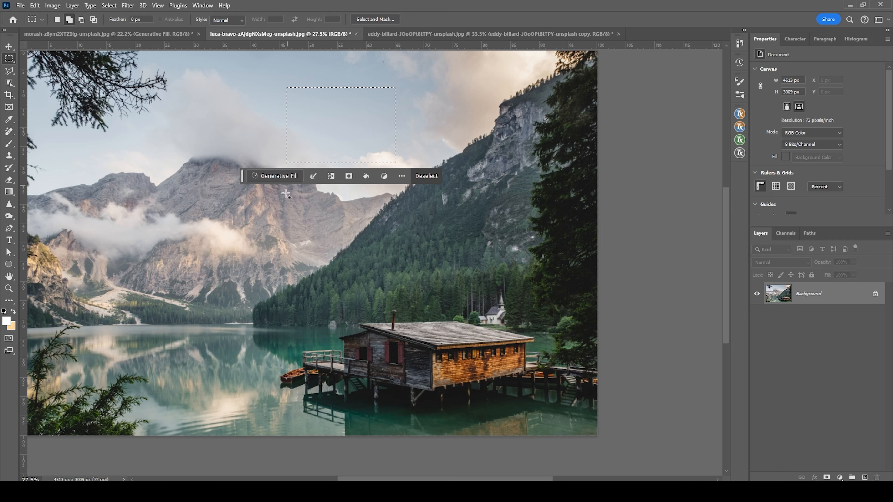
Run Generative Fill on the sky selection with the prompt "Insert a few birds".
{"action": "left_click", "coordinate": [274, 177]}
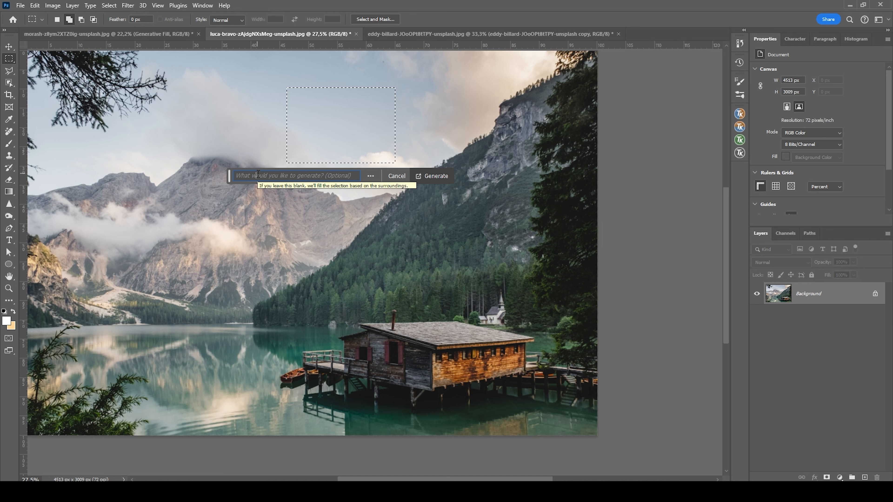
{"action": "type", "text": "Insert a"}
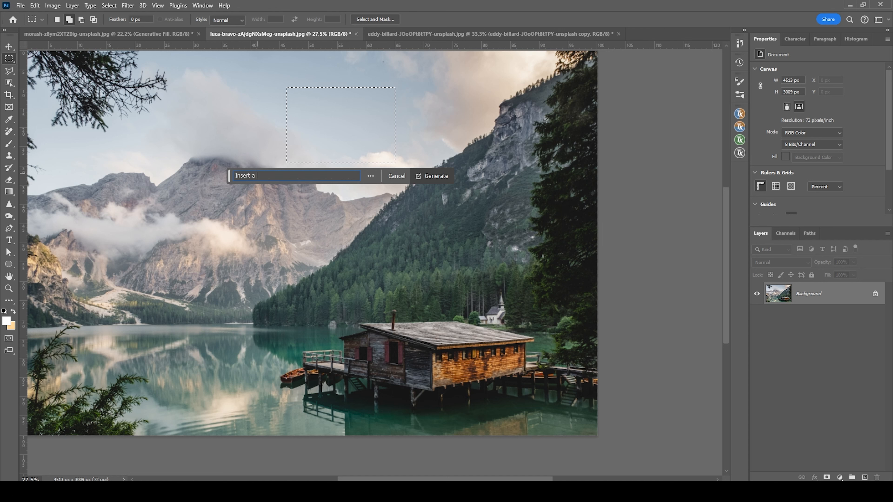
{"action": "type", "text": " few birds"}
{"action": "left_click", "coordinate": [441, 179]}
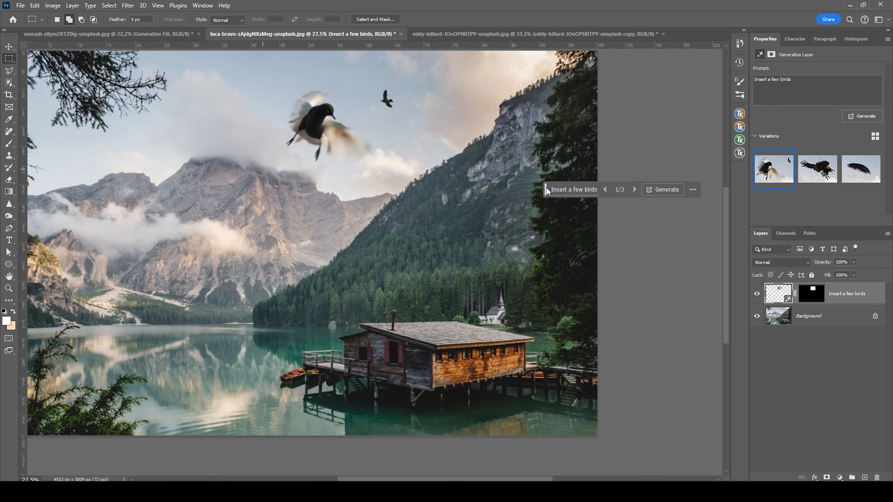
Move the contextual task bar away from the sky, compare the bird variations and keep the second one, the eagle.
{"action": "left_click_drag", "start_coordinate": [547, 190], "coordinate": [529, 281]}
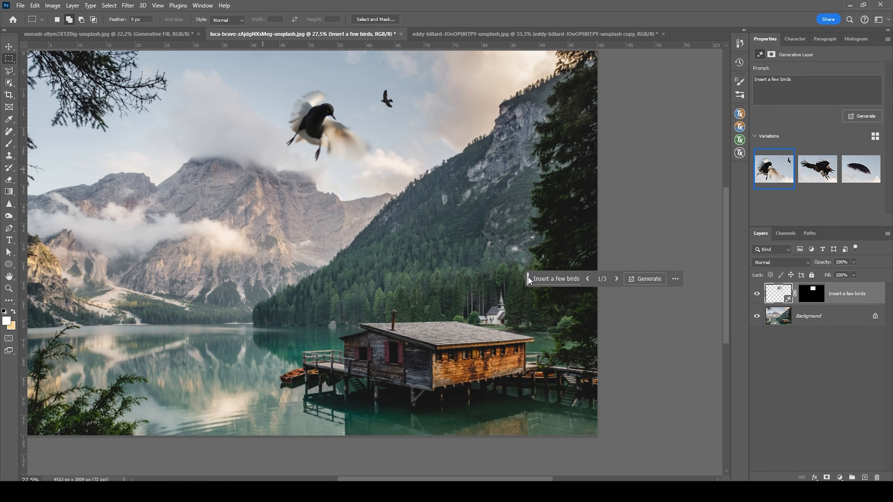
{"action": "left_click", "coordinate": [860, 170]}
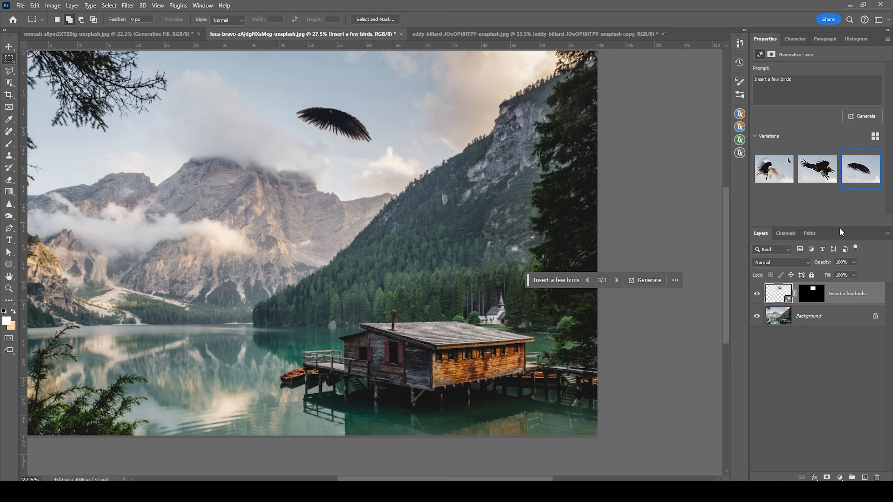
{"action": "left_click", "coordinate": [815, 173]}
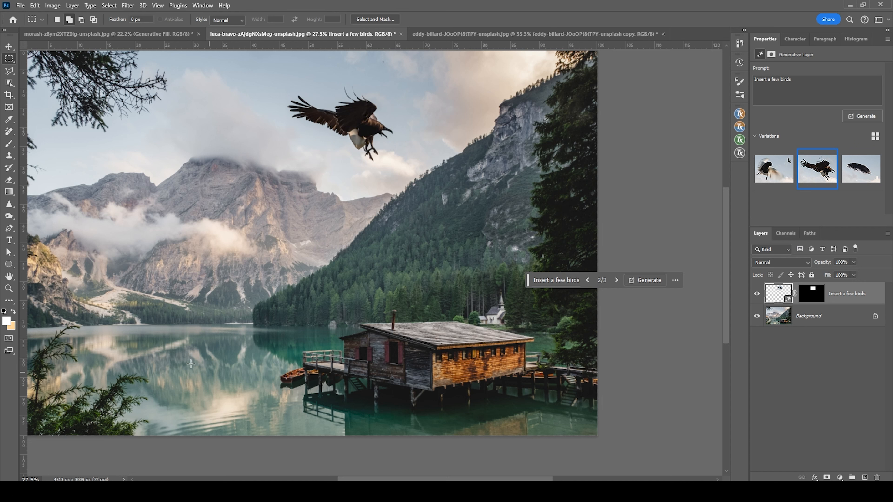
Select a rectangle of open water beside the boathouse and generate content there with the prompt "Insert a read rowing boat".
{"action": "left_click_drag", "start_coordinate": [166, 338], "coordinate": [251, 395]}
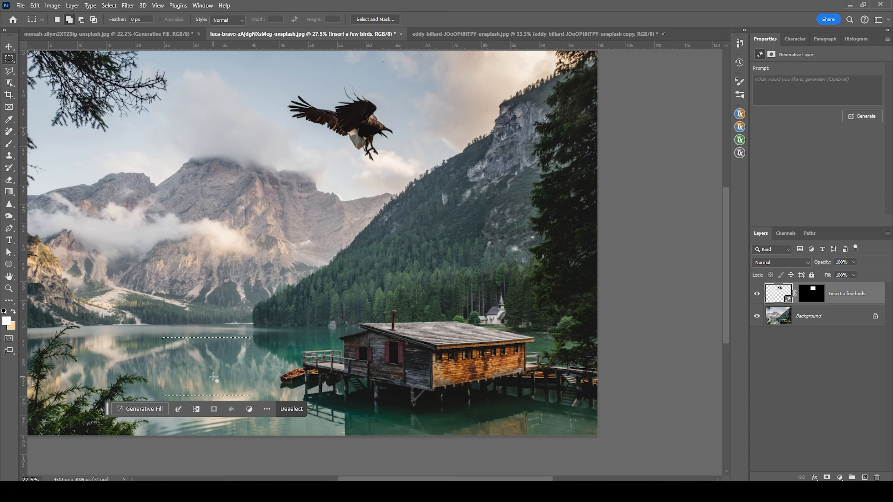
{"action": "left_click", "coordinate": [144, 413]}
{"action": "type", "text": "Insert a r"}
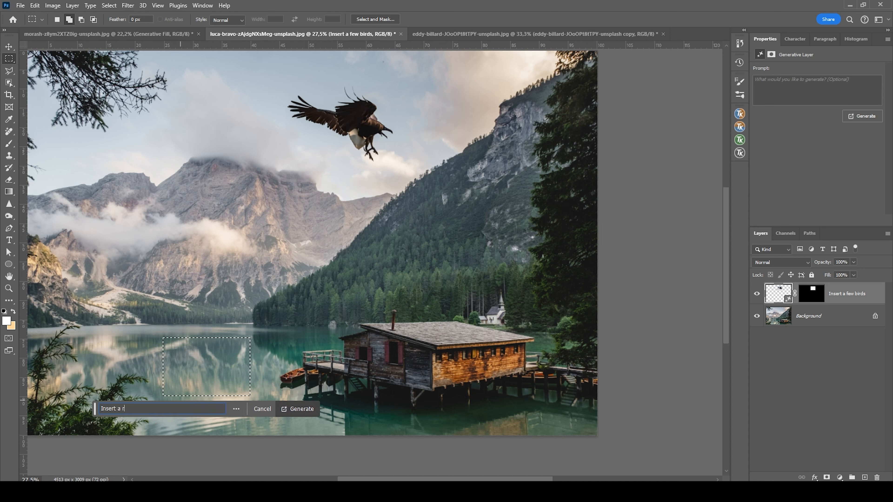
{"action": "type", "text": "ead "}
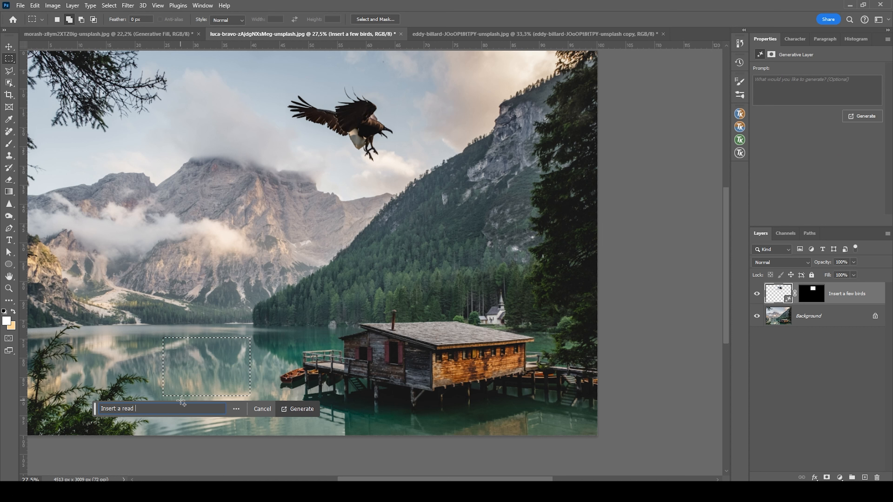
{"action": "type", "text": "rowing boat"}
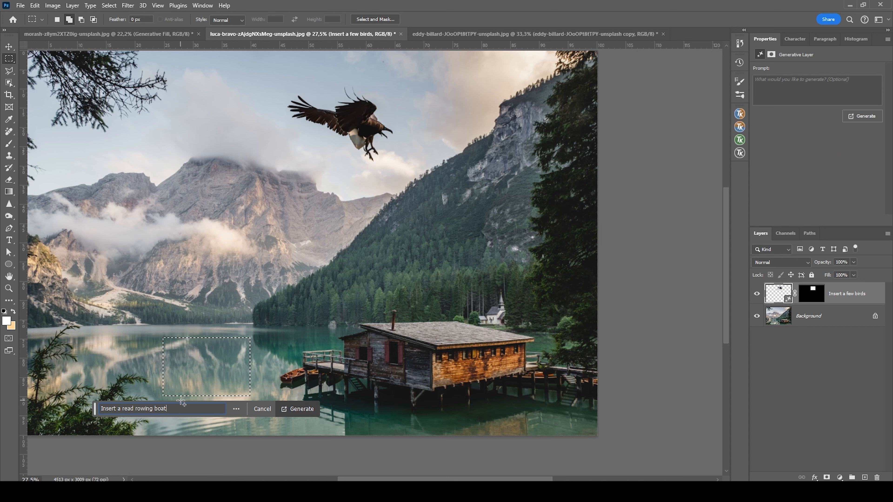
{"action": "left_click", "coordinate": [301, 407]}
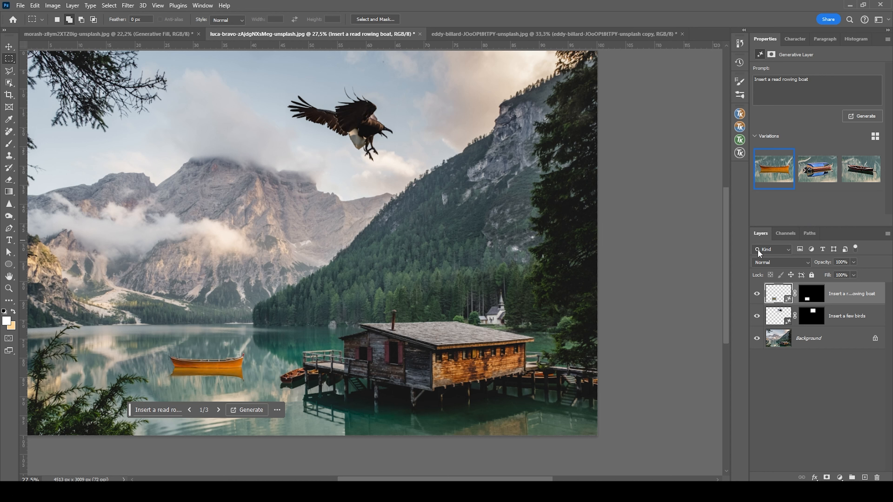
Compare the boat variations, keep the third one with the dark red rowing boat, and move the contextual task bar below the image.
{"action": "left_click", "coordinate": [815, 172]}
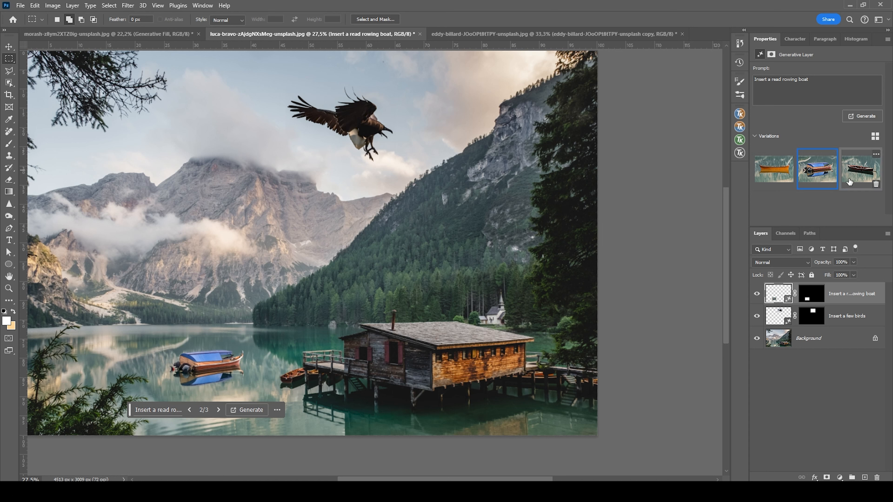
{"action": "left_click", "coordinate": [858, 171]}
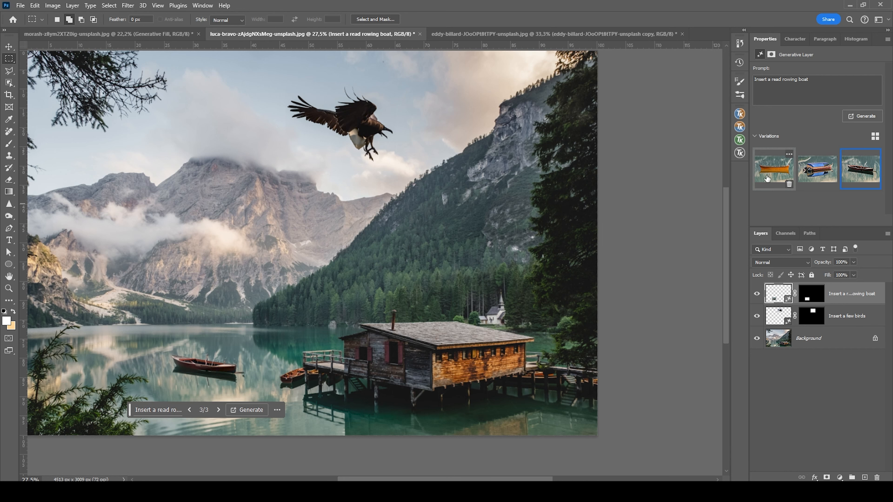
{"action": "left_click_drag", "start_coordinate": [130, 410], "coordinate": [165, 458]}
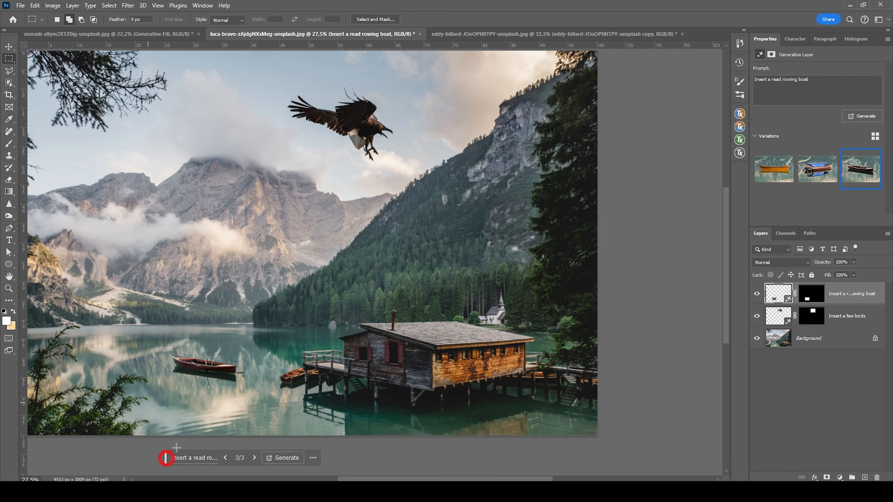
{"action": "scroll", "coordinate": [401, 328], "scroll_direction": "down", "scroll_amount": 3}
{"action": "scroll", "coordinate": [292, 302], "scroll_direction": "up", "scroll_amount": 2}
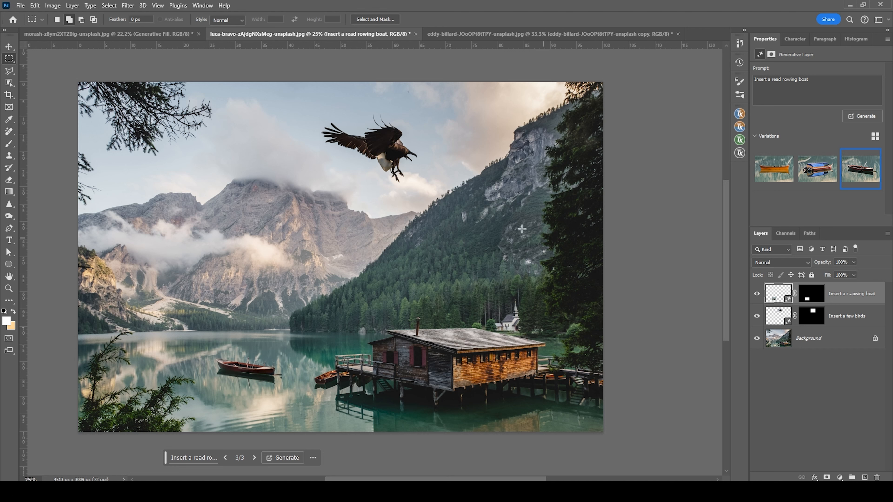
Extend the canvas on all sides to about 5353 x 3441 px with the Crop tool, using the Generative Expand fill and an empty prompt.
{"action": "key", "text": "c"}
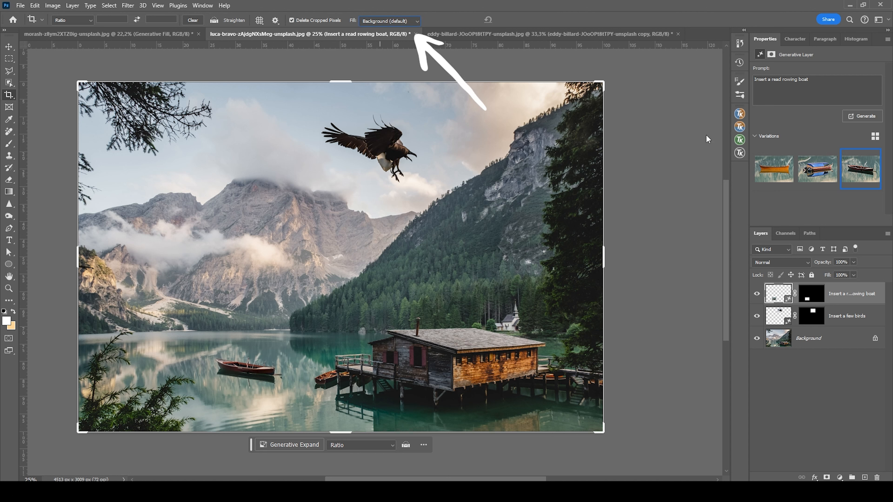
{"action": "left_click", "coordinate": [398, 23]}
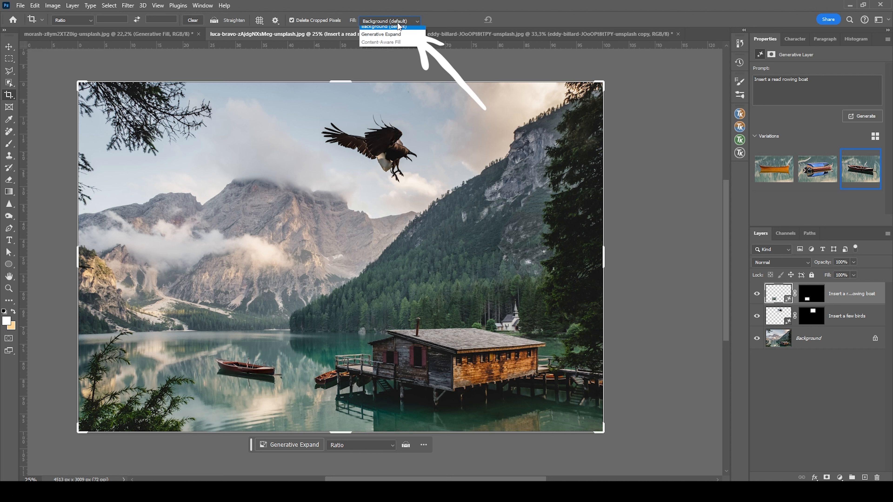
{"action": "left_click", "coordinate": [401, 38]}
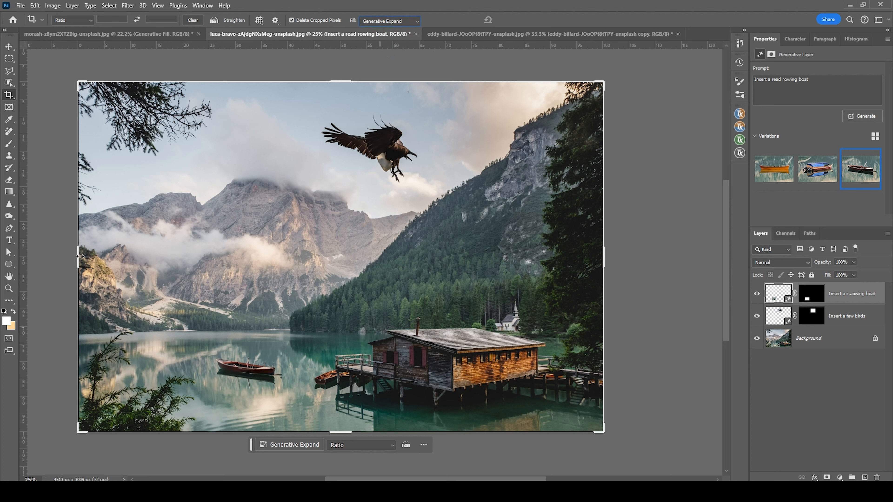
{"action": "left_click_drag", "start_coordinate": [75, 253], "coordinate": [50, 252]}
{"action": "left_click_drag", "start_coordinate": [628, 253], "coordinate": [652, 253]}
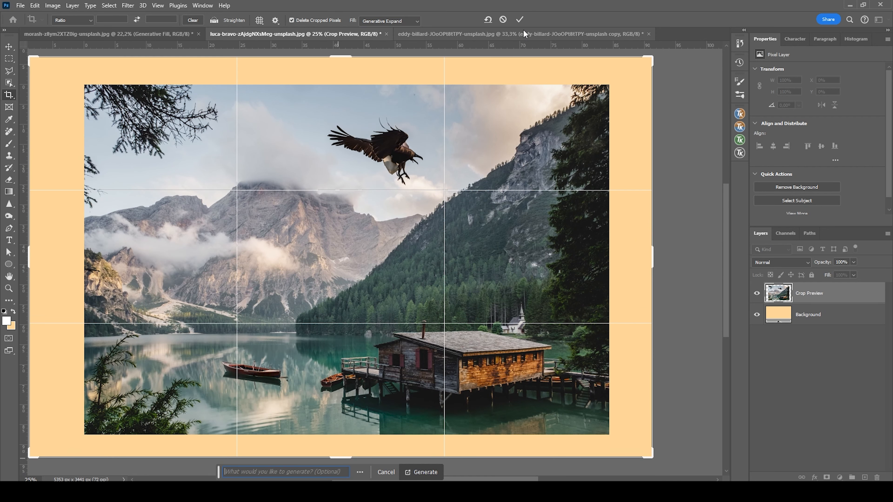
{"action": "left_click", "coordinate": [522, 20]}
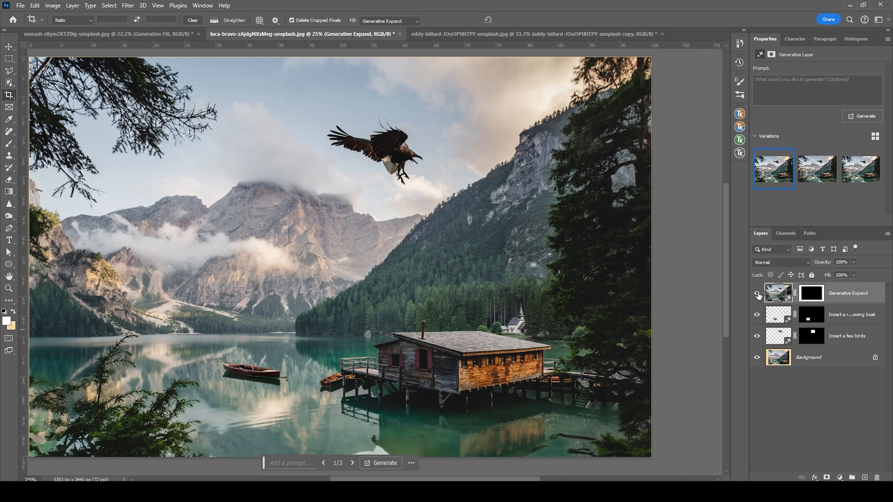
Compare the lake photo with and without the expanded borders by toggling the Generative Expand layer's visibility, and examine the whole image.
{"action": "left_click", "coordinate": [758, 294]}
{"action": "left_click", "coordinate": [758, 295]}
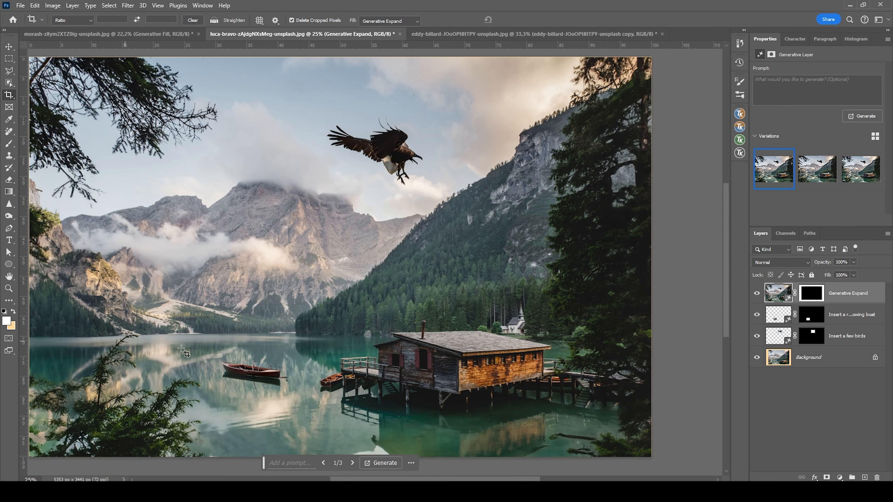
{"action": "left_click_drag", "start_coordinate": [371, 274], "coordinate": [381, 275]}
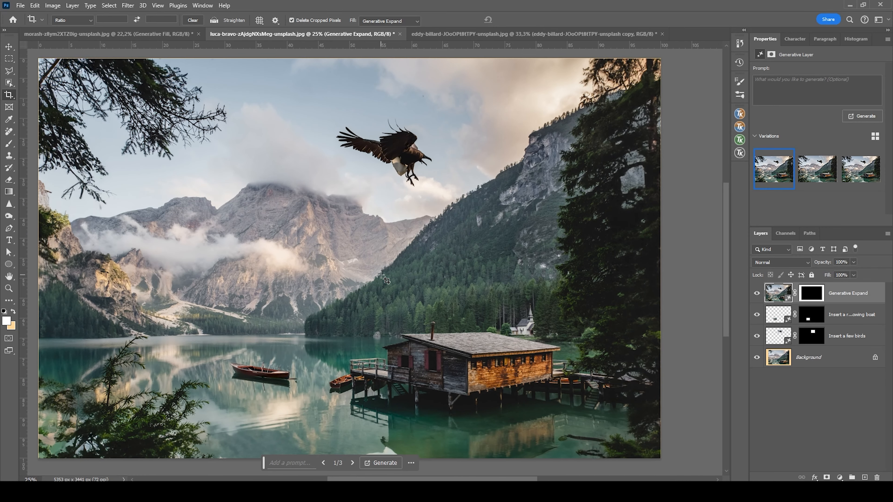
{"action": "scroll", "coordinate": [381, 276], "scroll_direction": "down", "scroll_amount": 1}
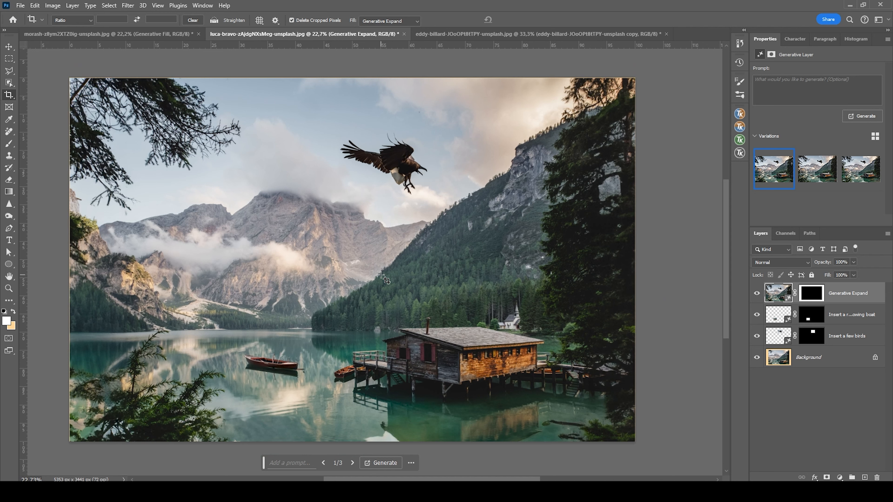